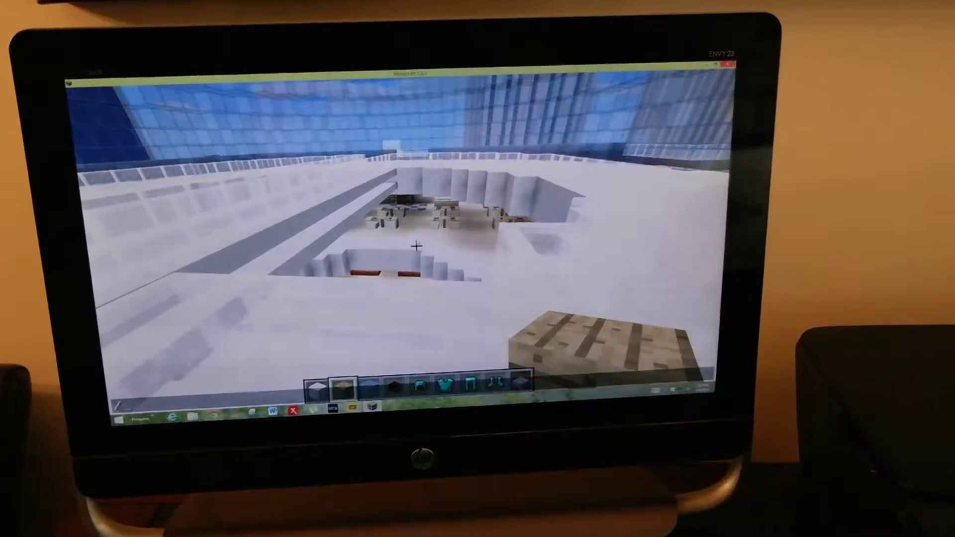
pyautogui.write('arena')
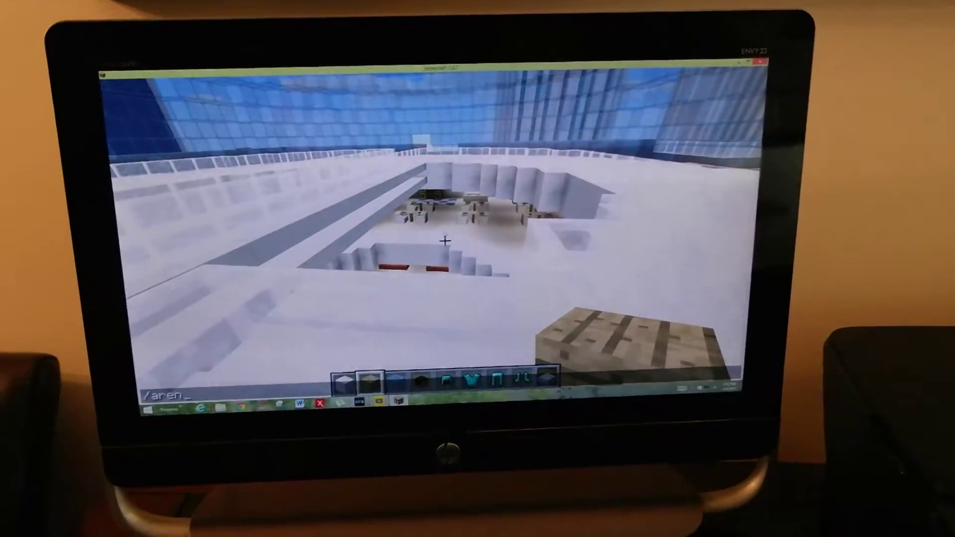
# - Teleport with /arena and walk through the hall past the white staircase to the bright window
pyautogui.press('Return')
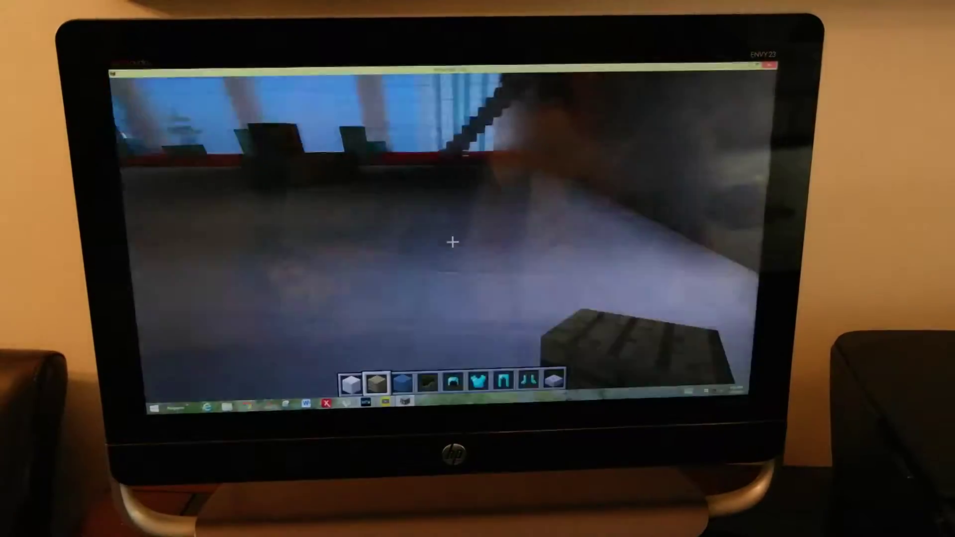
pyautogui.press('w')
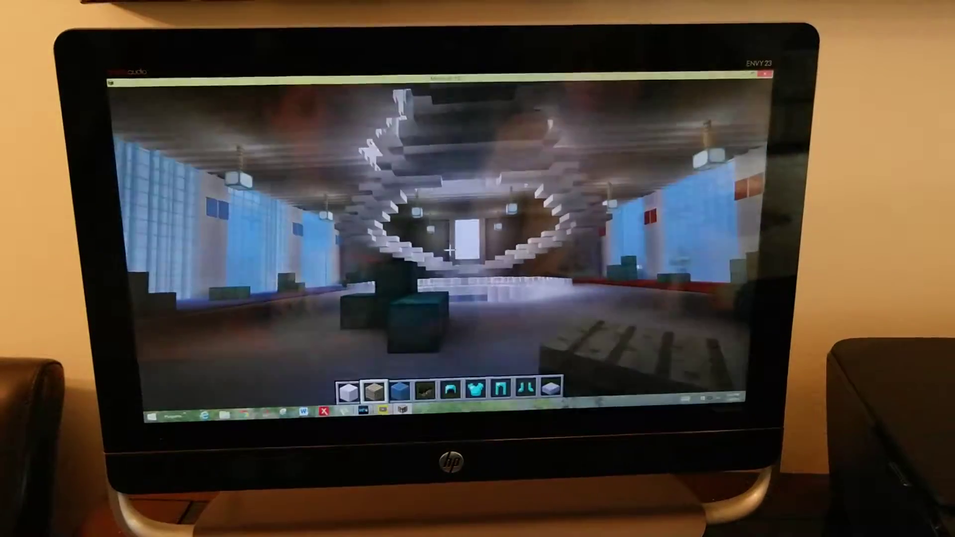
pyautogui.press('w')
pyautogui.press('w')
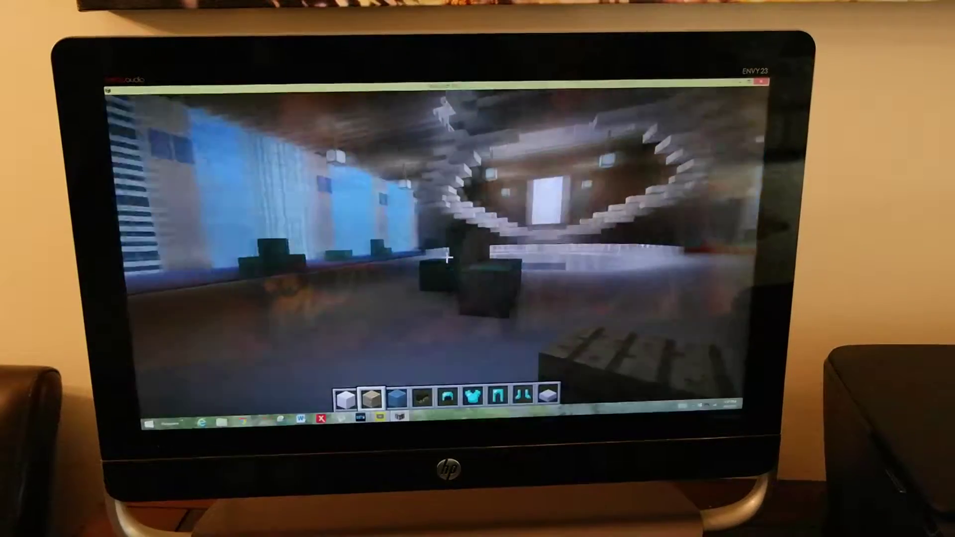
pyautogui.press('w')
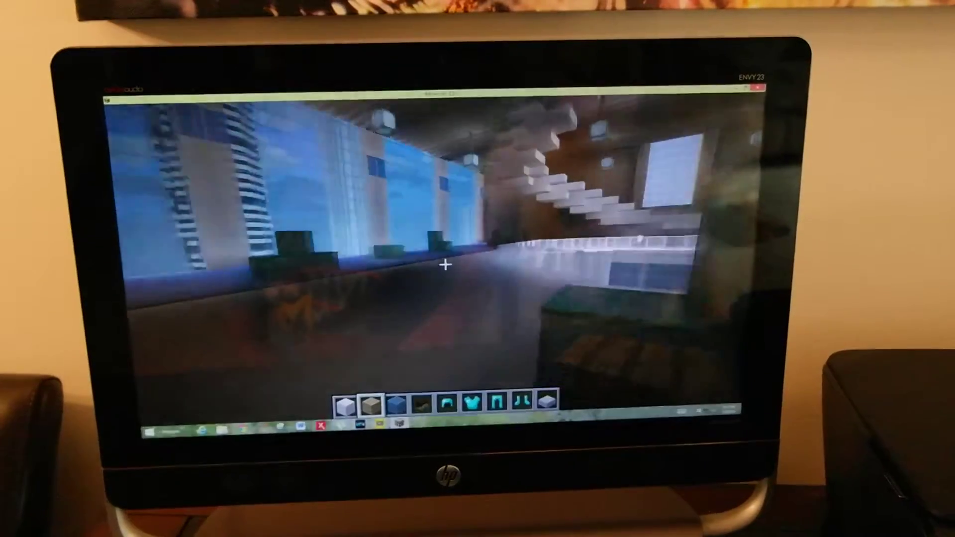
pyautogui.press('w')
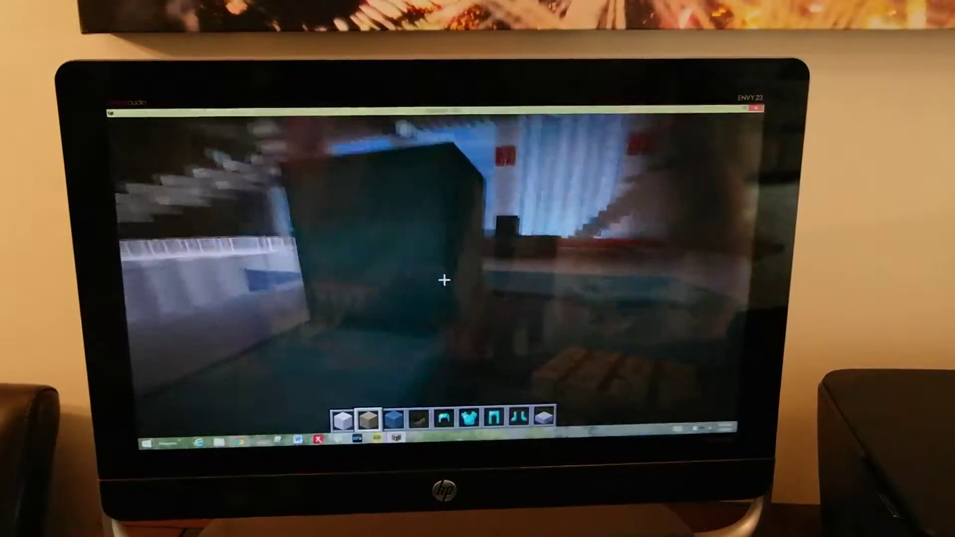
pyautogui.press('w')
pyautogui.press('w')
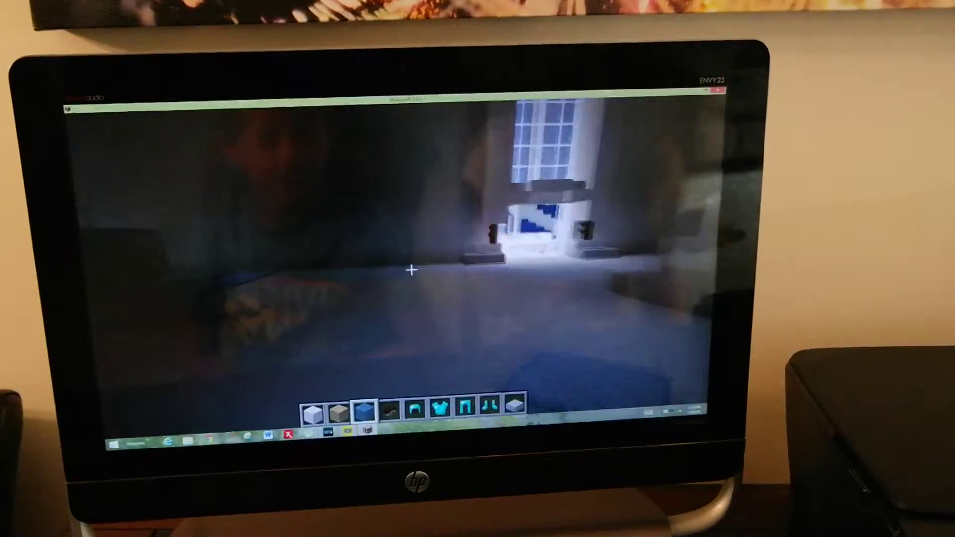
# - Walk through the glass doorway and out onto the rooftop helipad among the towers
pyautogui.press('w')
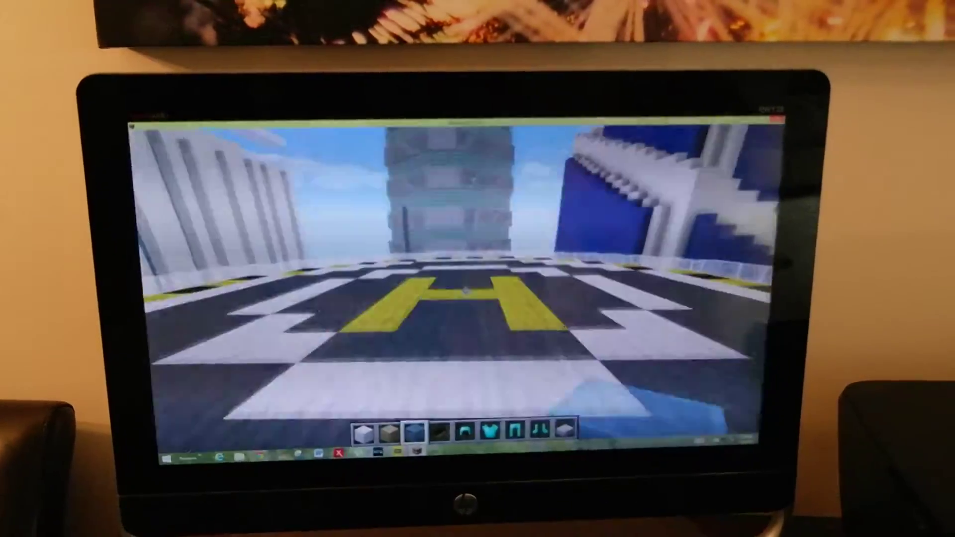
pyautogui.press('w')
pyautogui.press('w')
pyautogui.write('/gamem')
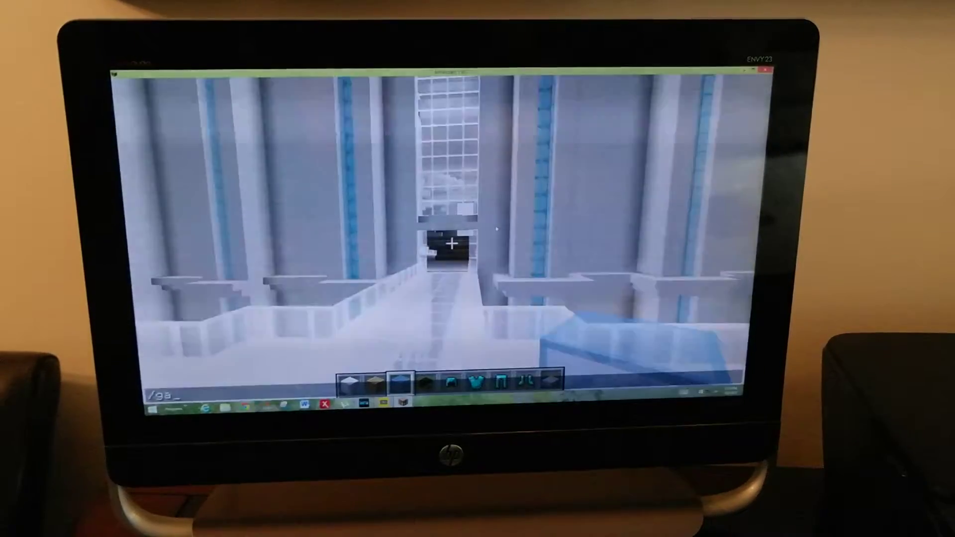
pyautogui.write('ode s')
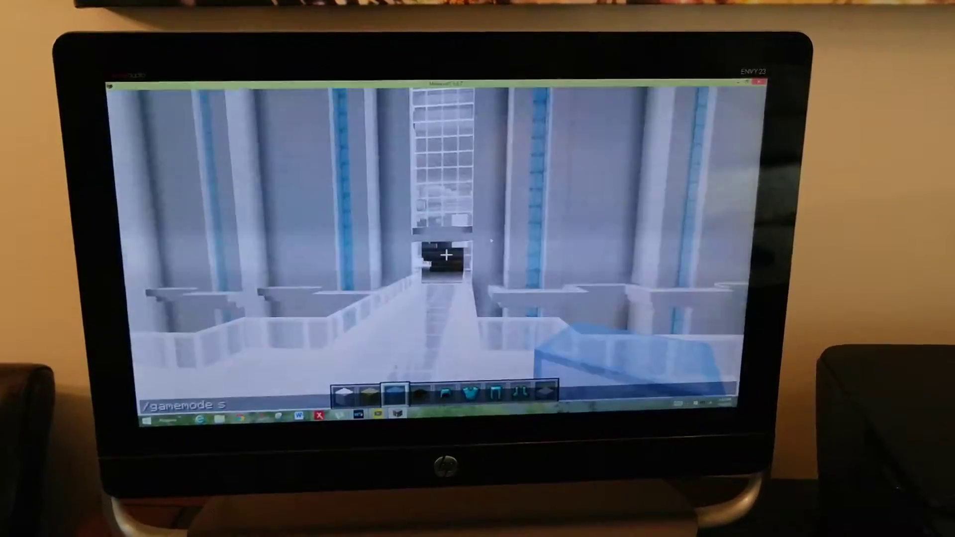
# - Run /gamemode s so the health and hunger bars appear
pyautogui.press('Return')
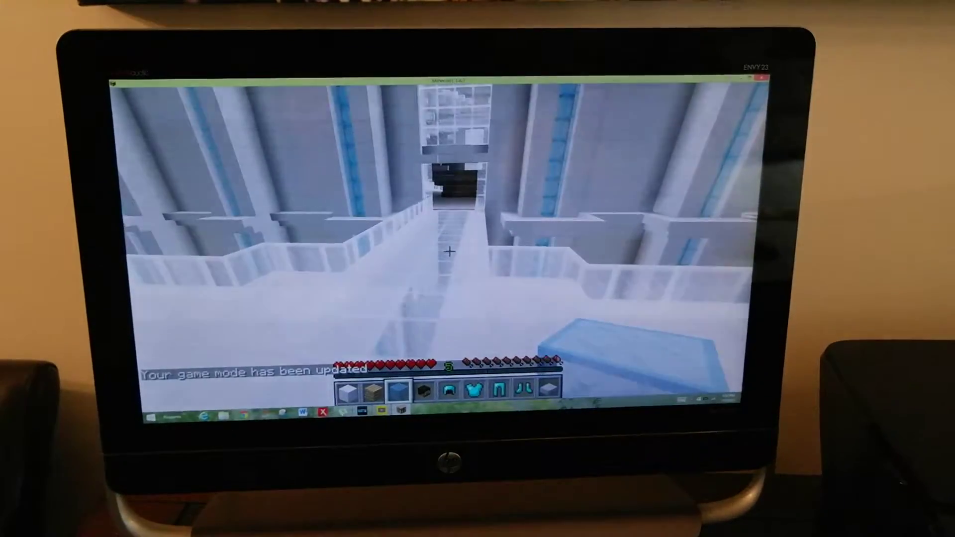